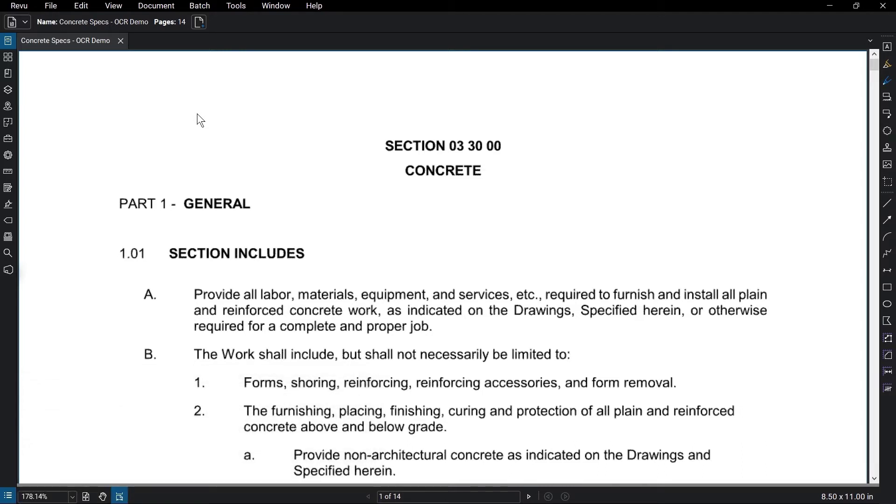
Bring up the OCR dialog from the Document menu and glance at the Add file options without adding
click(164, 7)
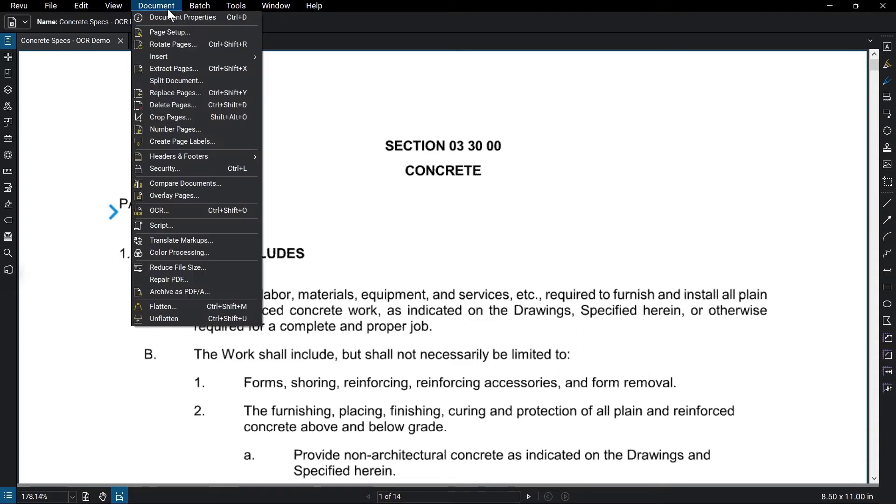
click(190, 208)
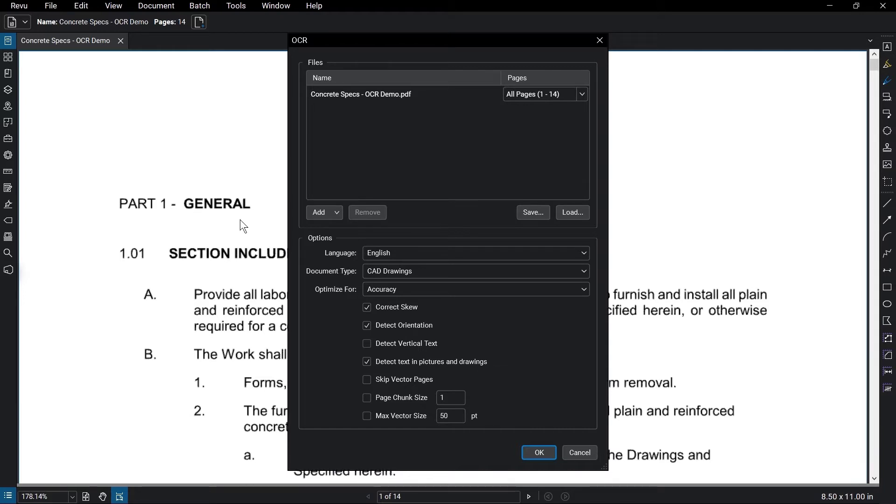
click(338, 216)
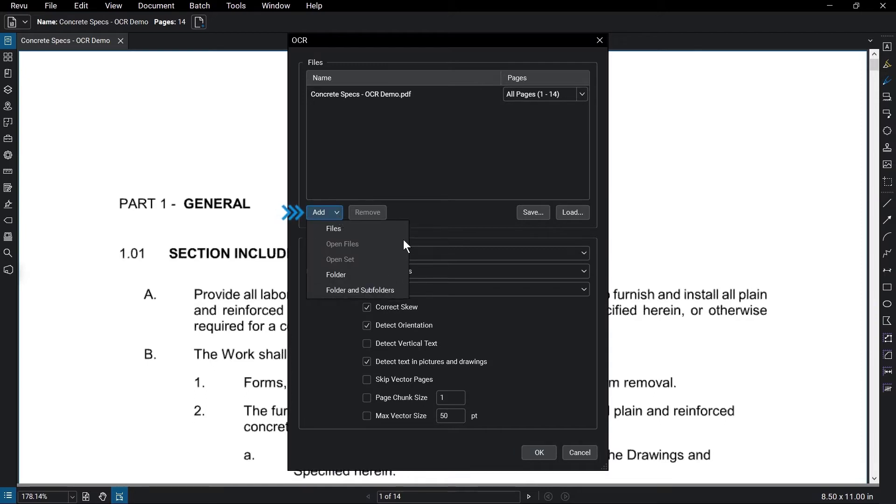
click(430, 220)
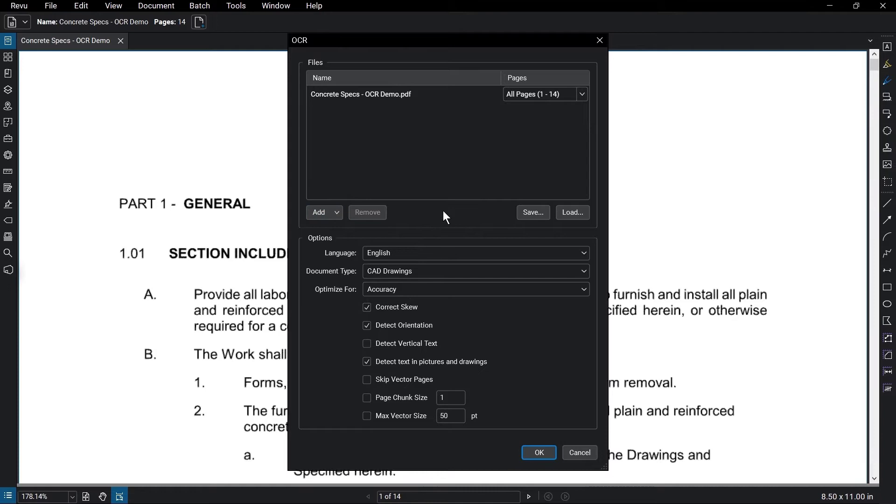
click(579, 94)
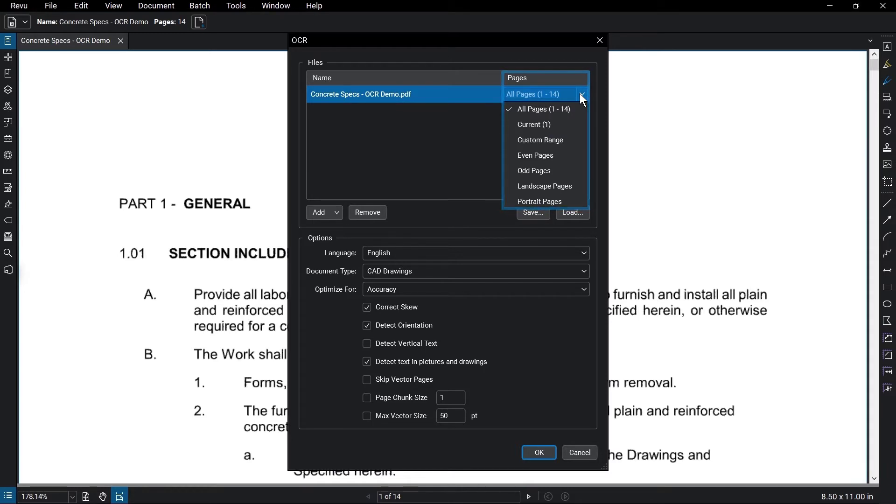
click(580, 93)
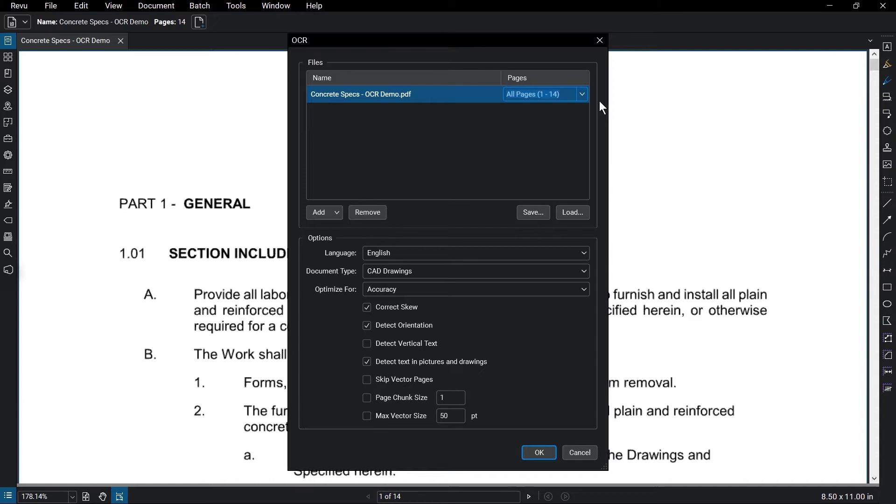
click(586, 252)
click(586, 253)
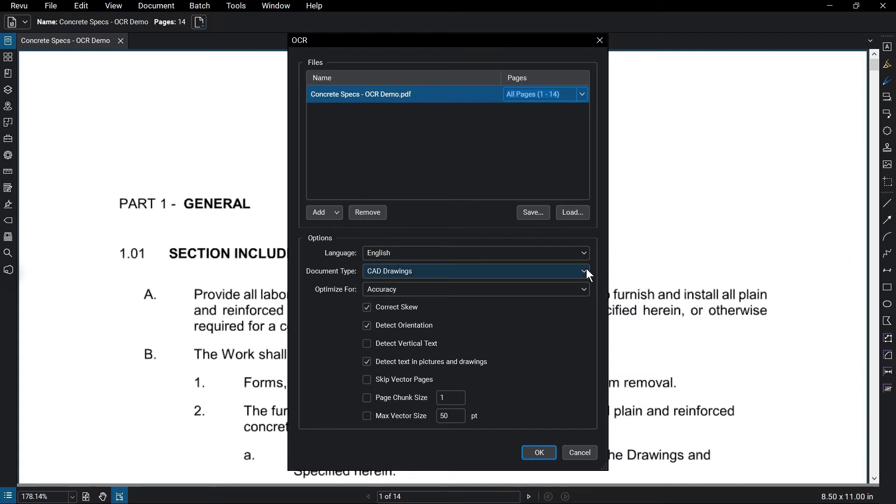
click(585, 271)
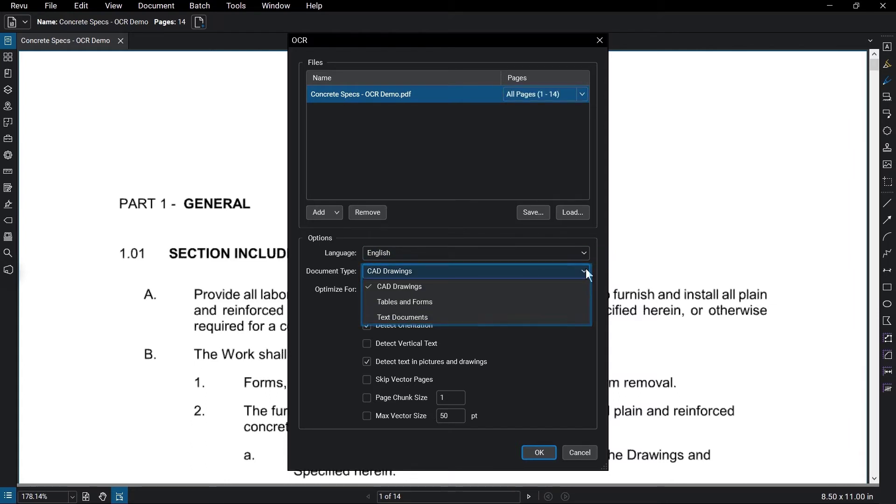
click(585, 269)
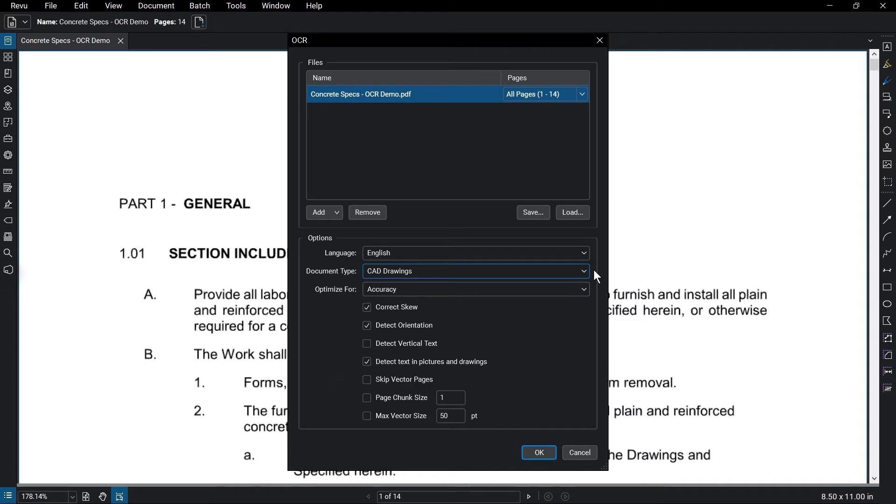
click(584, 291)
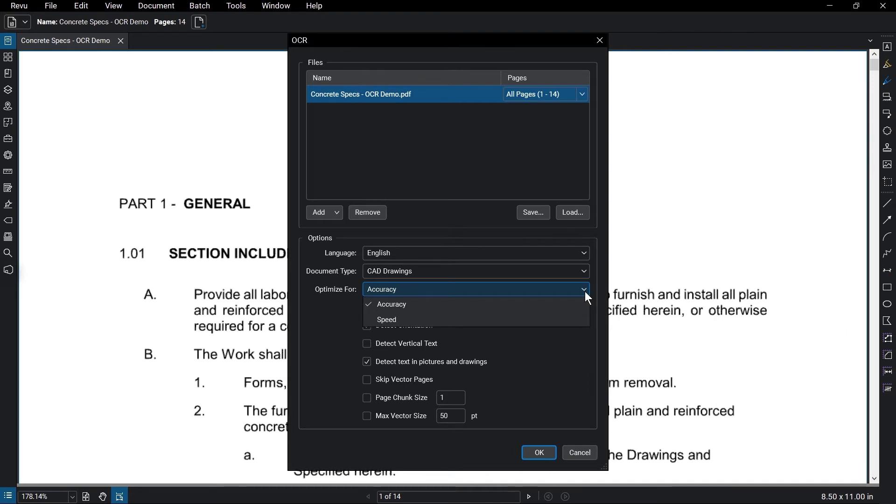
click(584, 292)
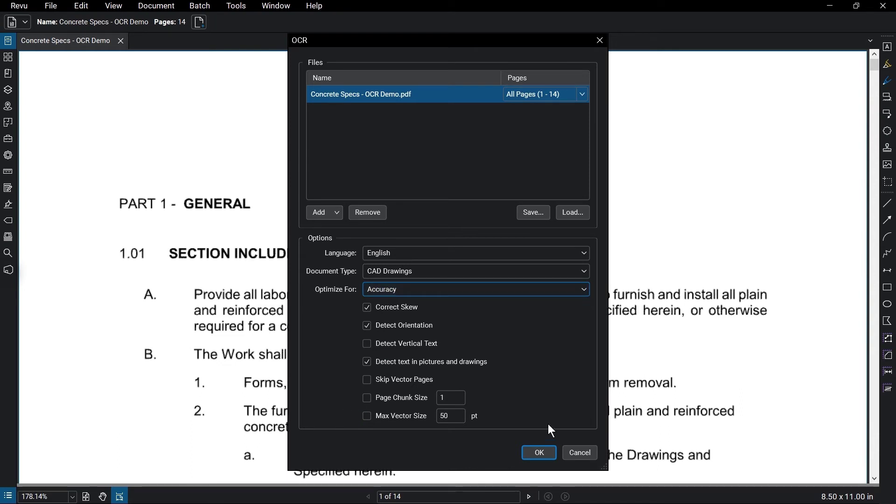
Confirm the OCR dialog so all 14 pages of Concrete Specs are recognised as searchable text
click(543, 450)
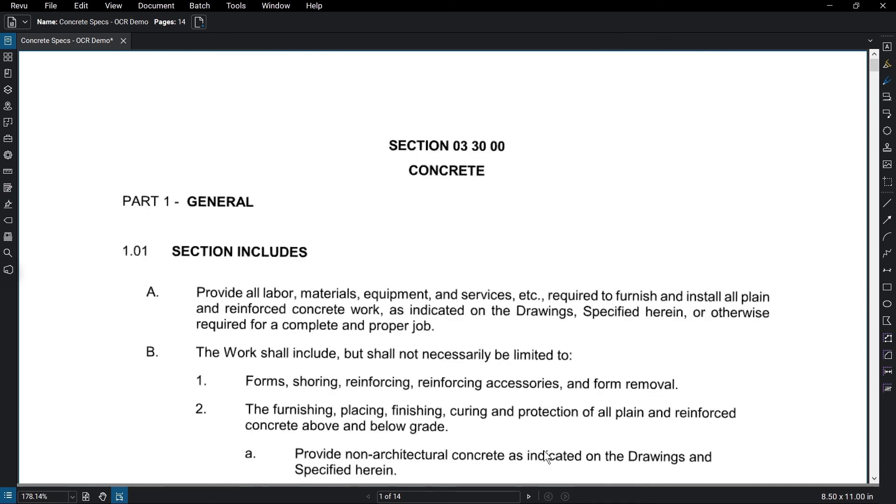
Switch to Select Text via Edit > PDF Content and highlight the word PART on the page
click(90, 5)
mouse_move(104, 198)
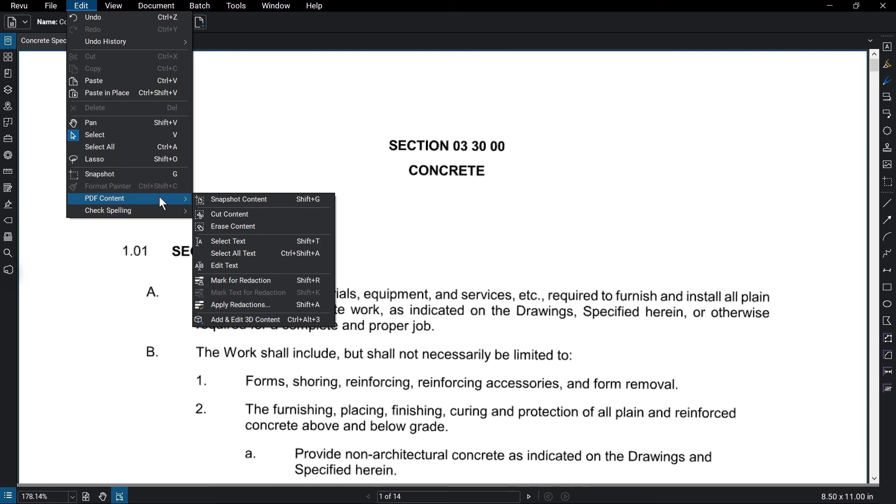
click(284, 243)
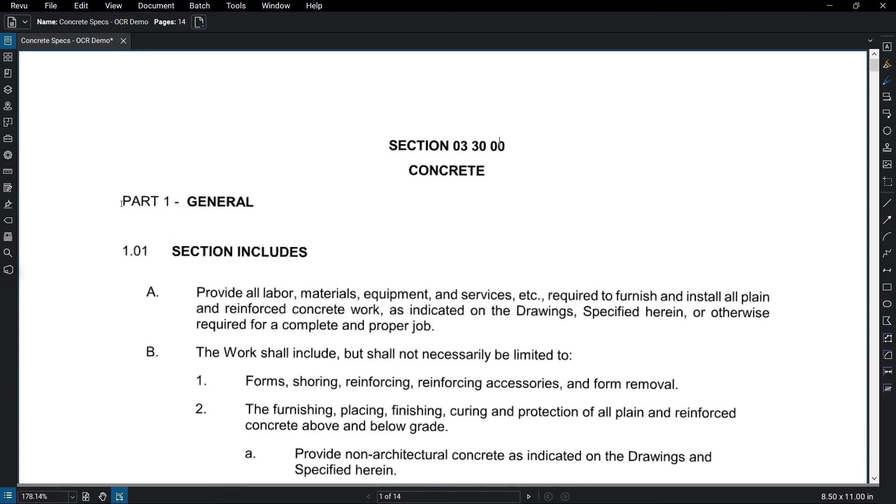
drag(121, 202, 161, 202)
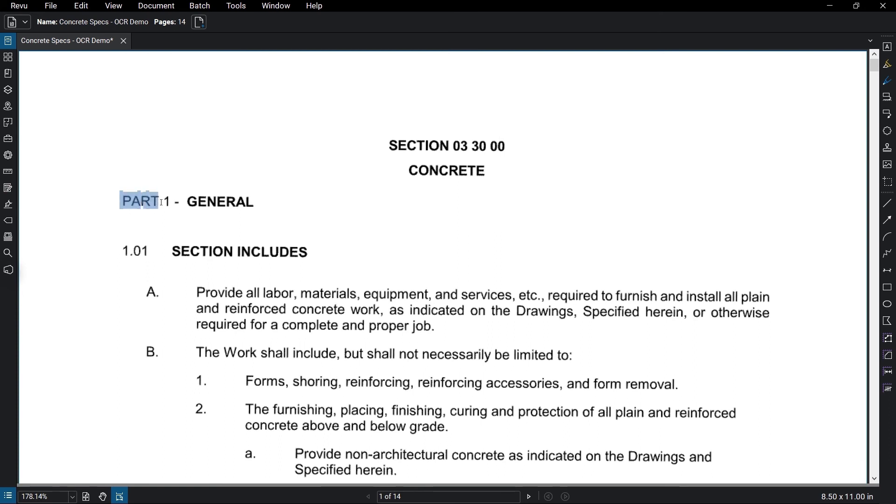